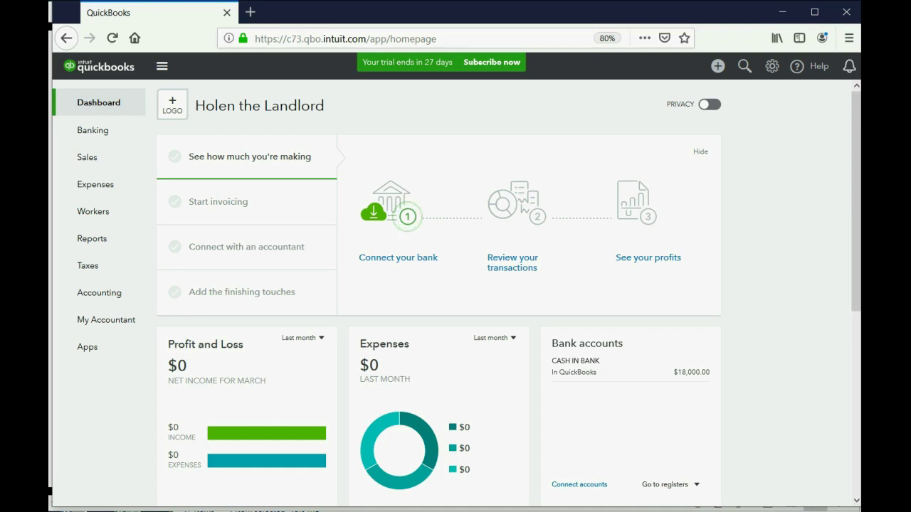
Filter the Products and Services list to Status All to show inactive items.
click(85, 165)
click(418, 109)
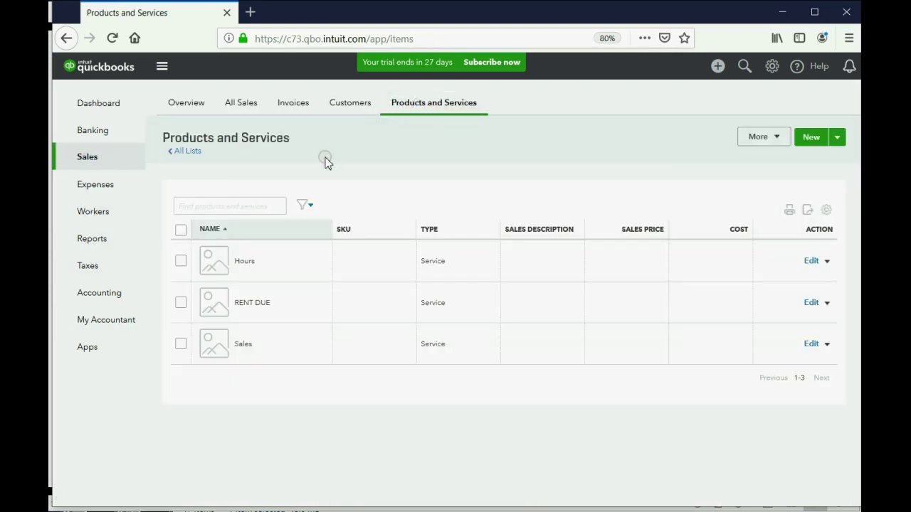
click(311, 209)
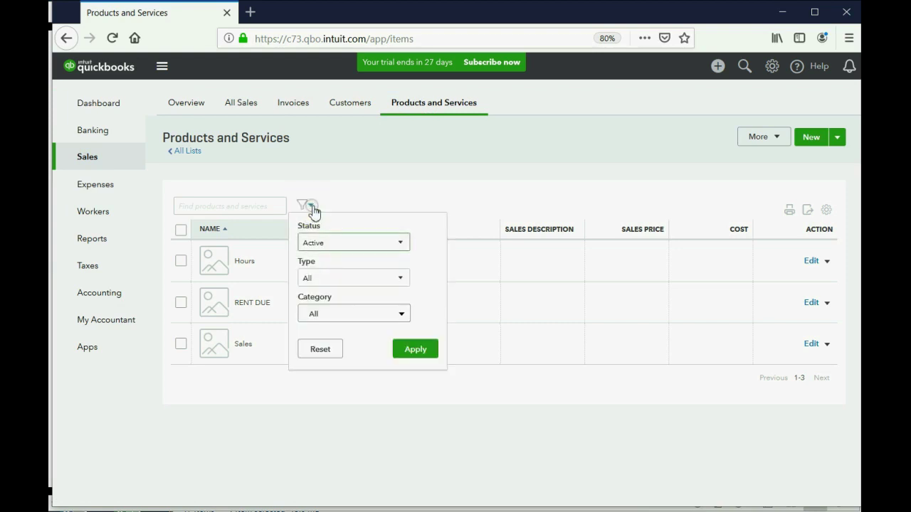
click(329, 242)
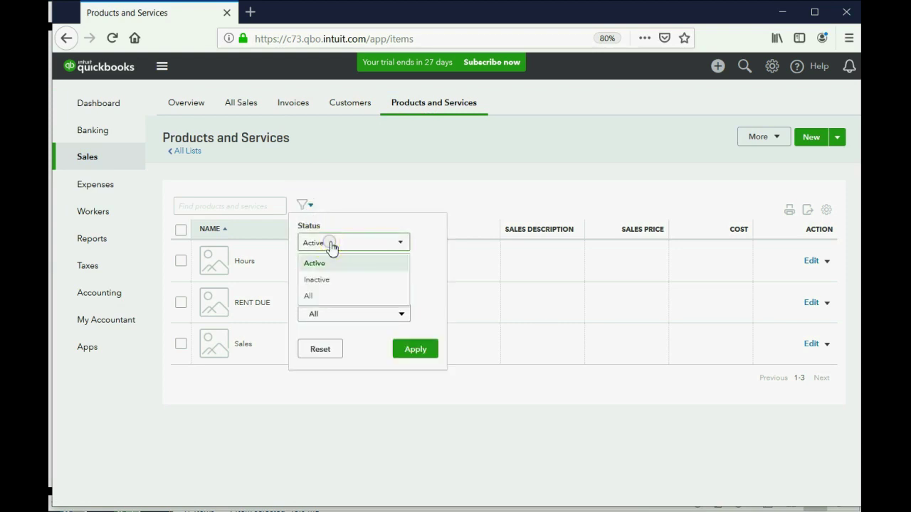
click(324, 296)
click(408, 350)
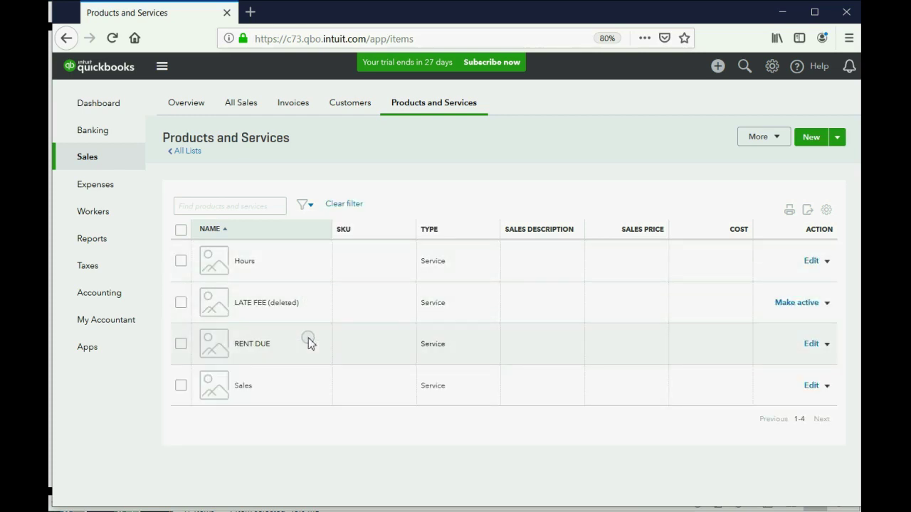
Make the deleted LATE FEE service item active again.
click(298, 399)
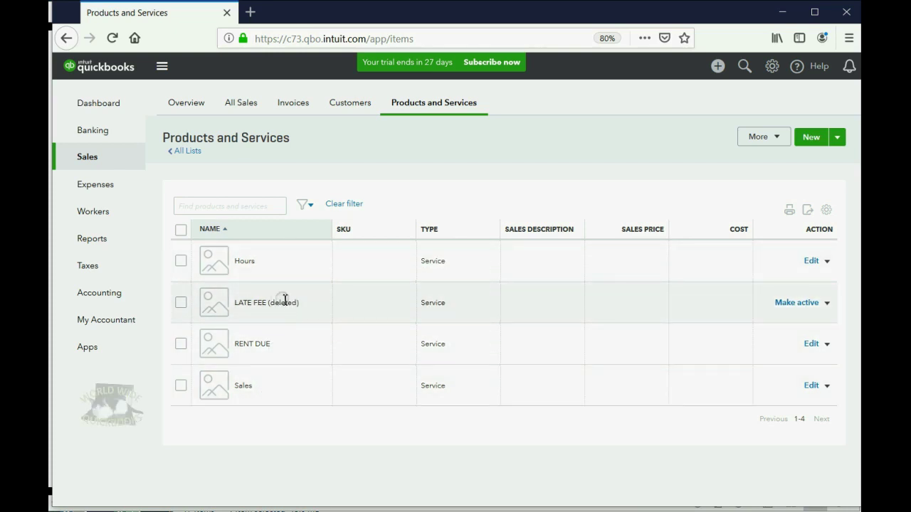
click(797, 303)
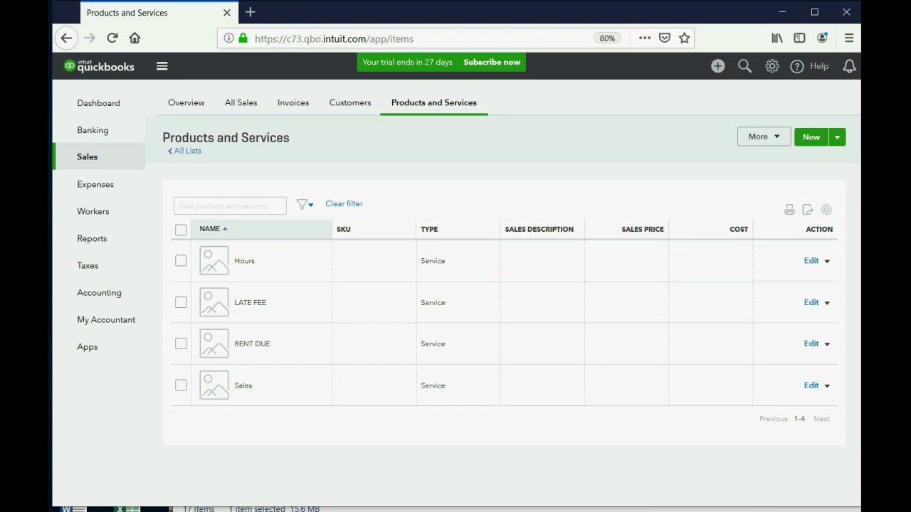
click(92, 239)
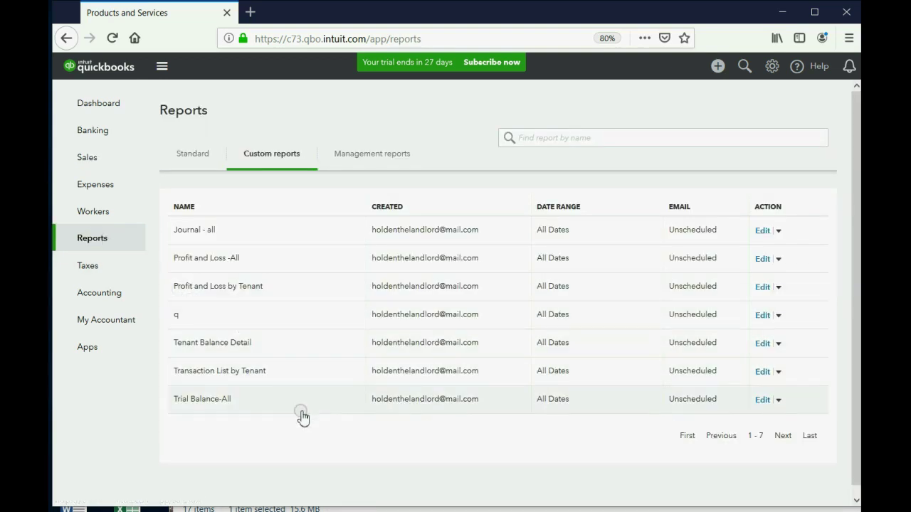
Open invoice 1006 from the custom Transaction List by Tenant report.
click(223, 371)
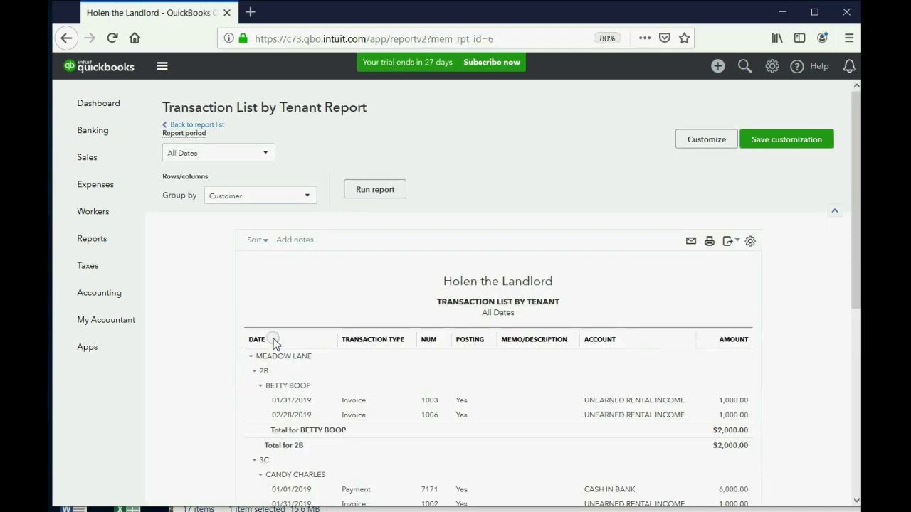
scroll(274, 340, down, 3)
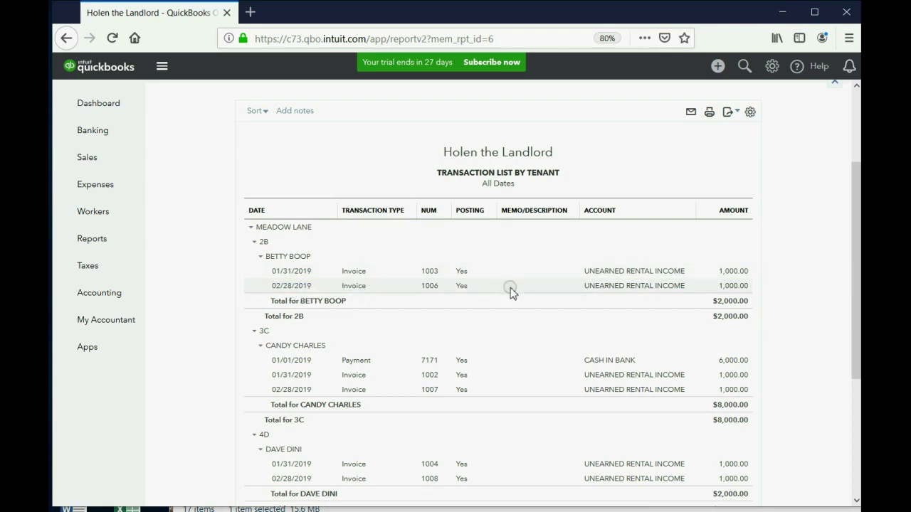
click(437, 290)
click(646, 286)
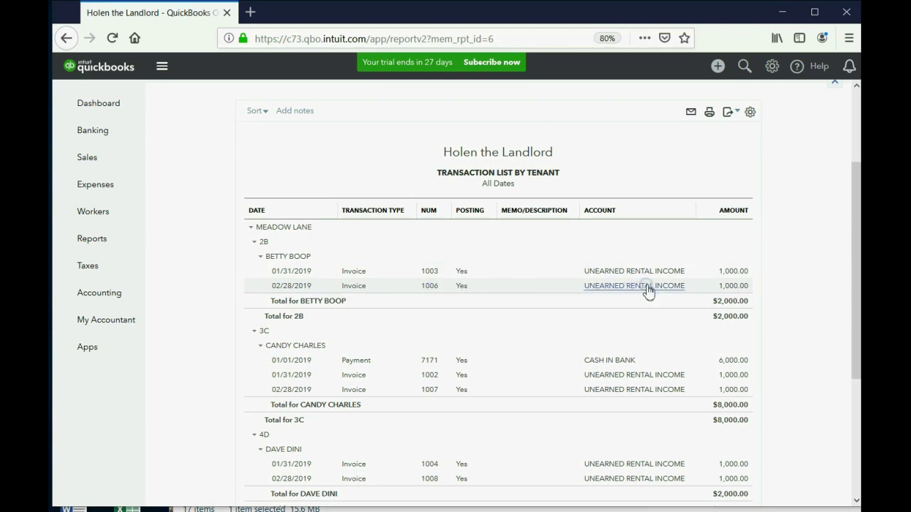
click(356, 288)
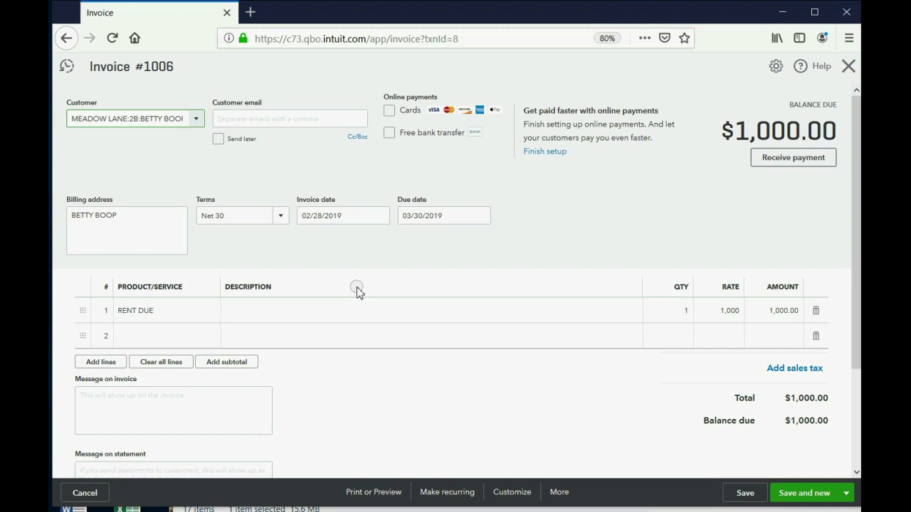
Add a $50 LATE FEE line 2 to invoice 1006, then save and close.
click(152, 342)
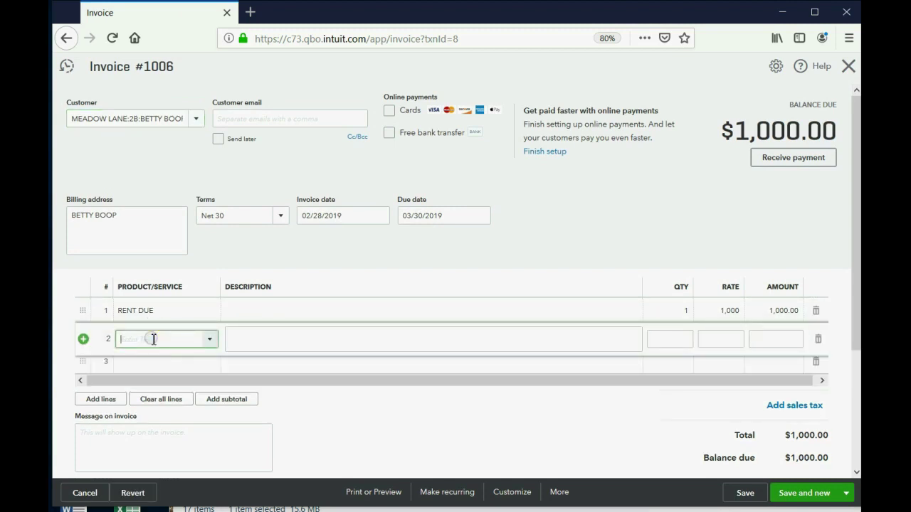
click(211, 341)
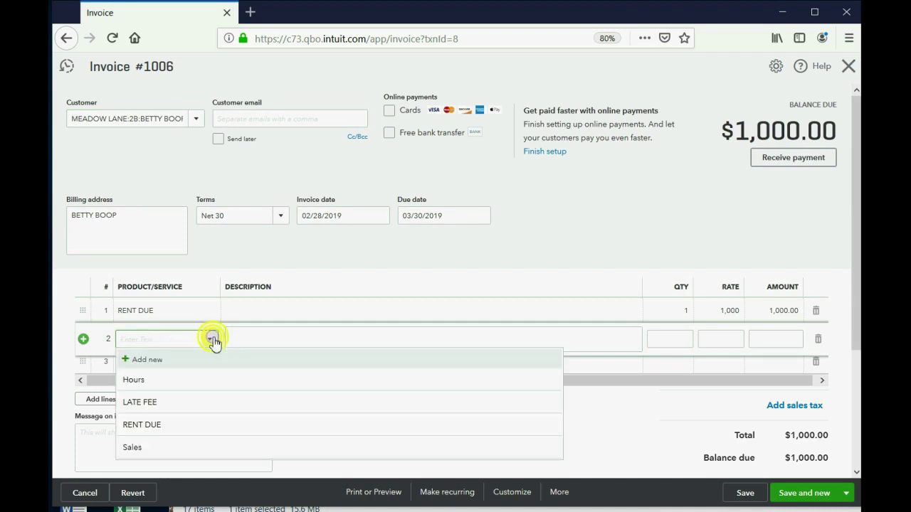
click(175, 400)
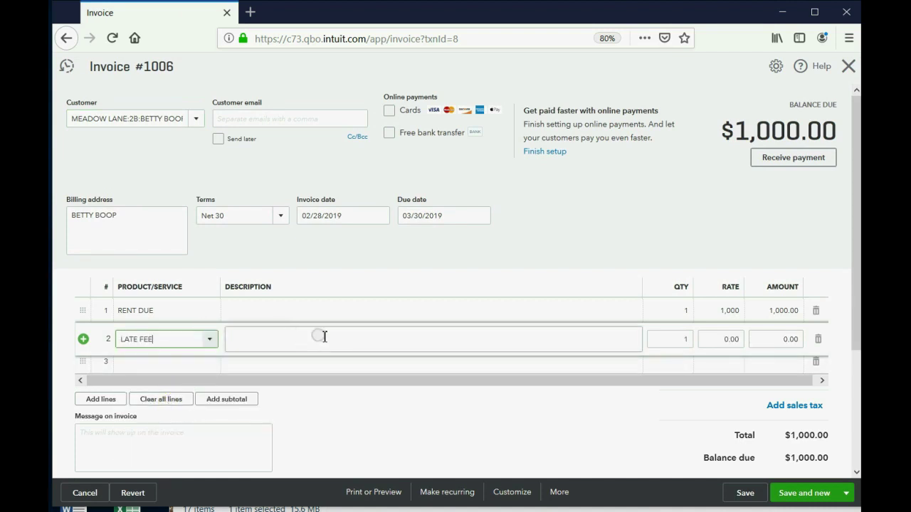
click(776, 340)
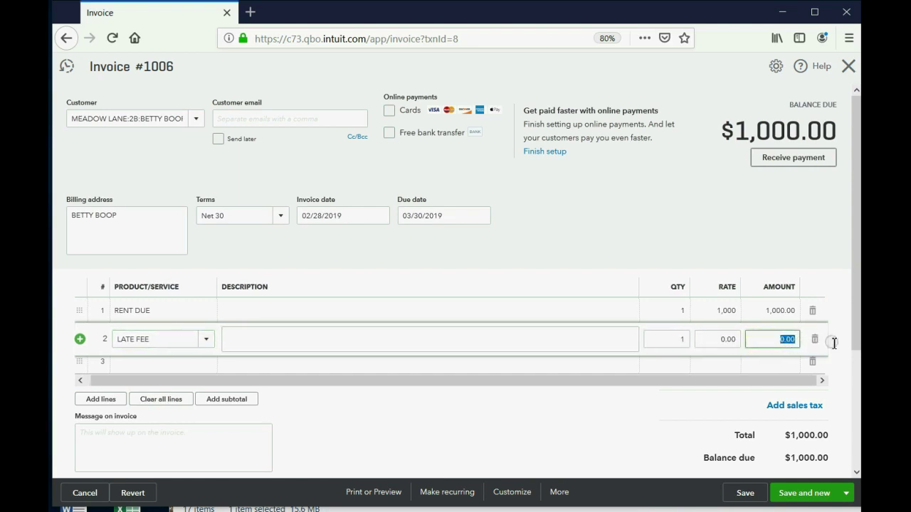
text(50)
key(Tab)
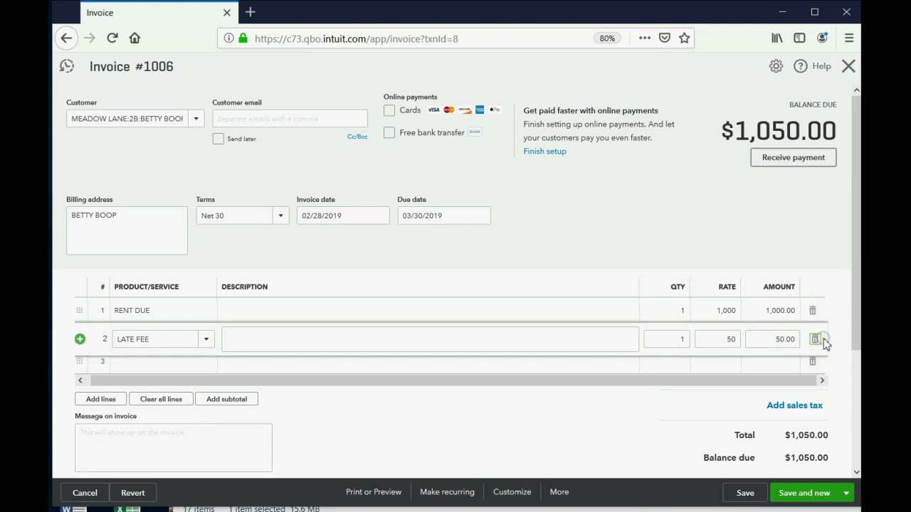
click(847, 493)
click(809, 439)
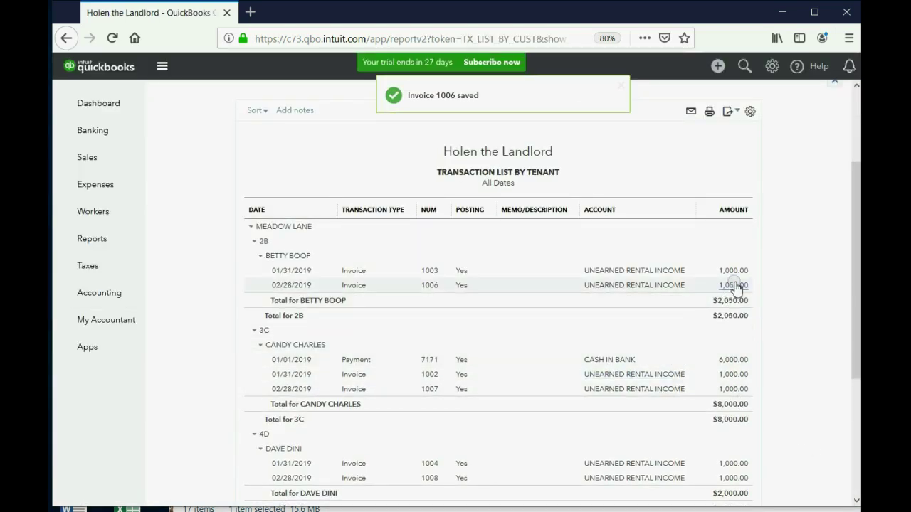
Open the Trial Balance-All custom report from the Reports page.
click(430, 287)
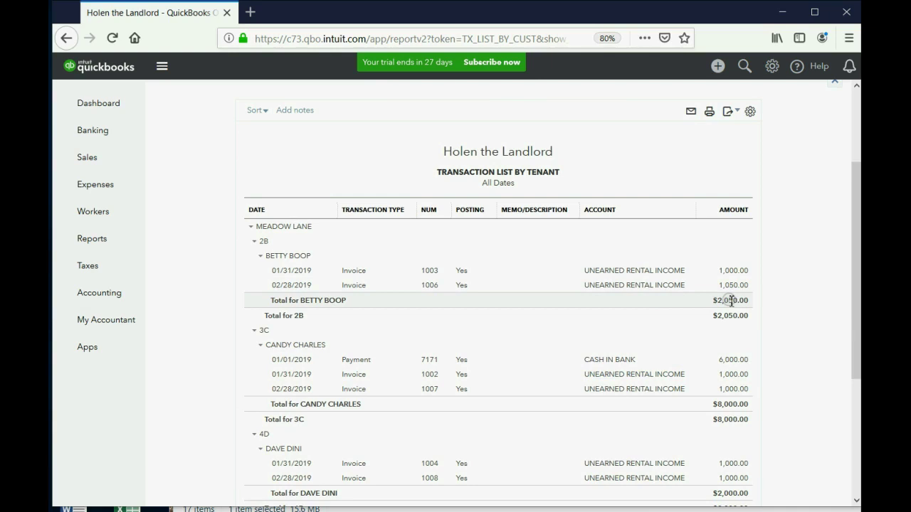
click(93, 239)
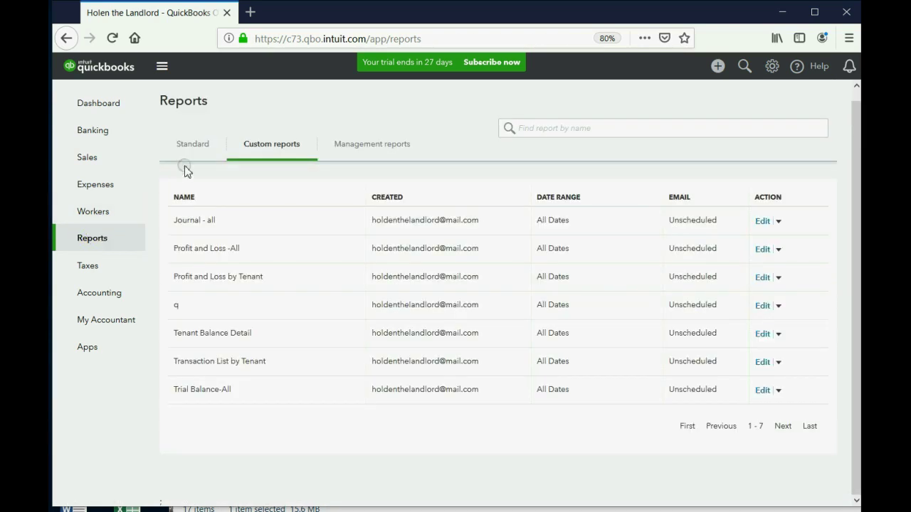
click(221, 389)
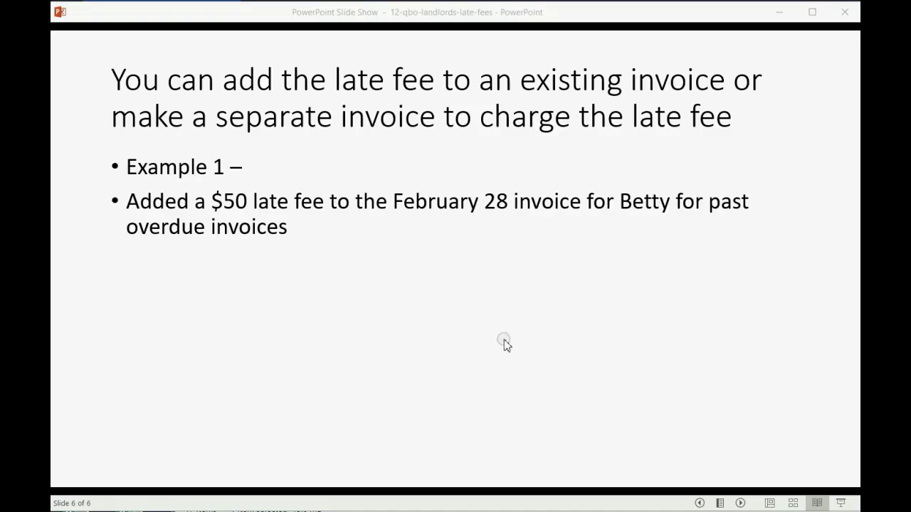
Reveal the Example 2 slide point, then return to the QuickBooks Trial Balance.
click(502, 333)
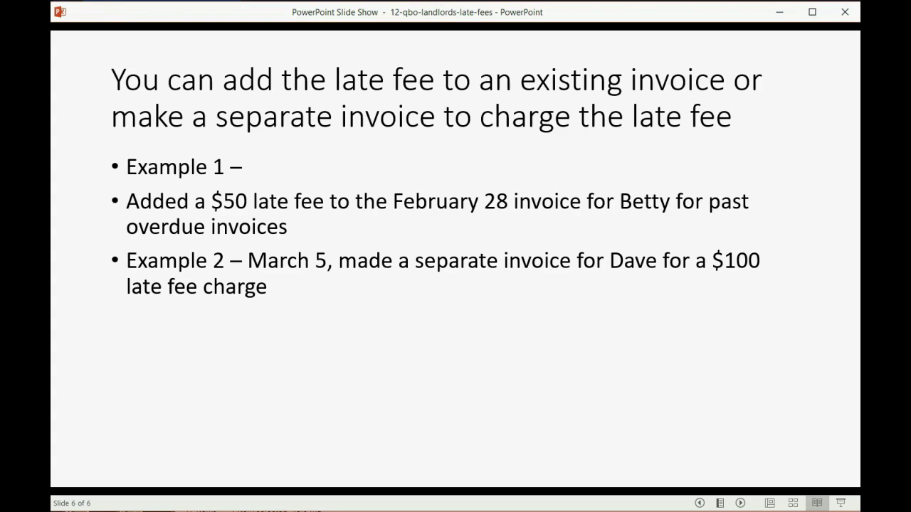
key(alt+Tab)
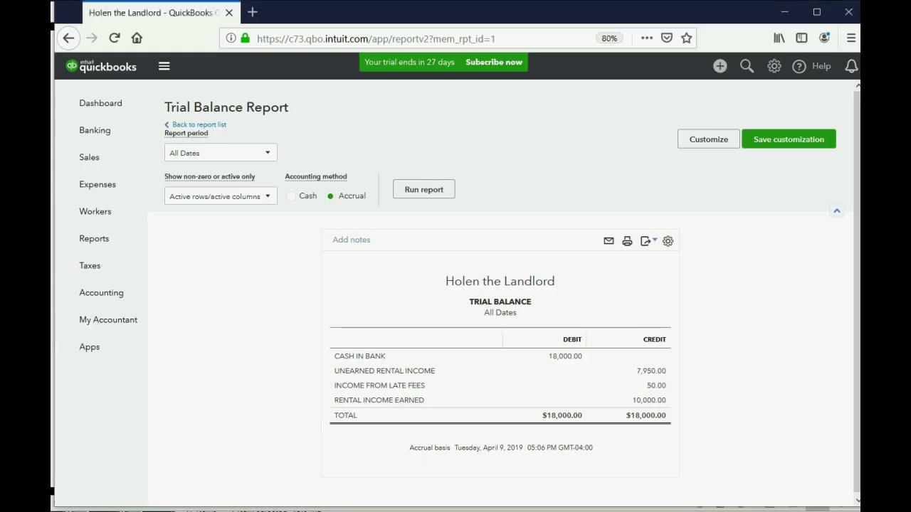
Go from Products and Services to the Invoices list and start a new invoice.
click(92, 160)
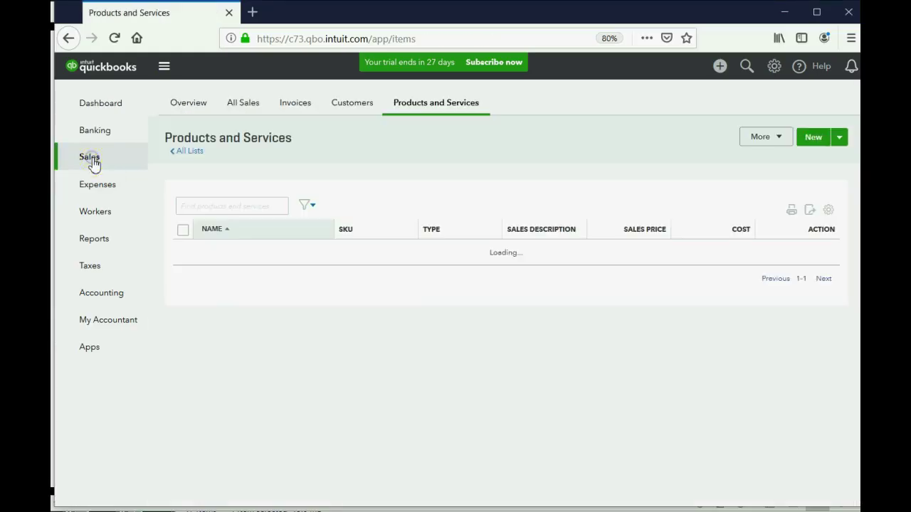
click(304, 107)
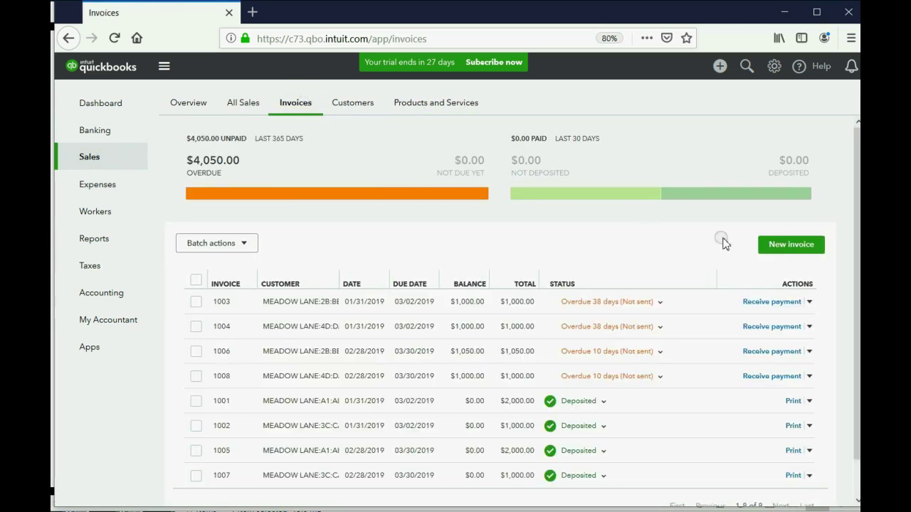
click(777, 247)
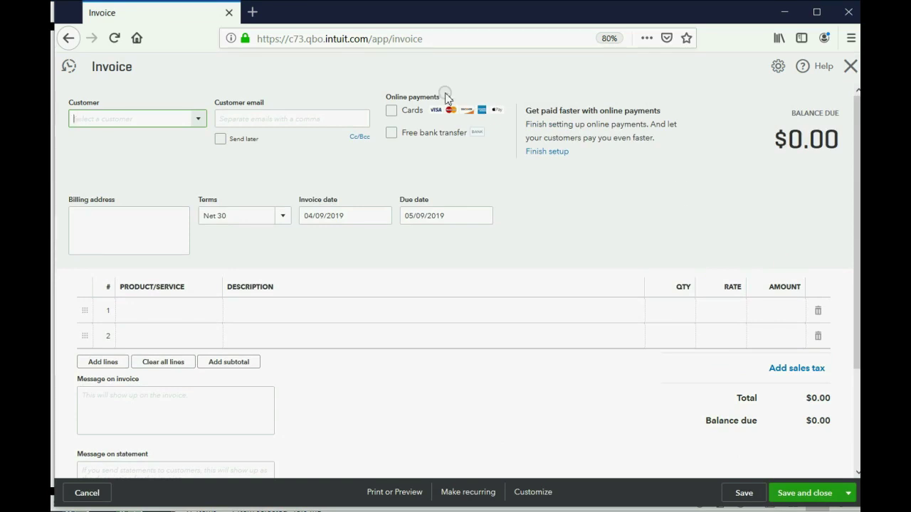
Bill the Meadow Lane 4D tenant with invoice date 03/05/2019.
click(198, 118)
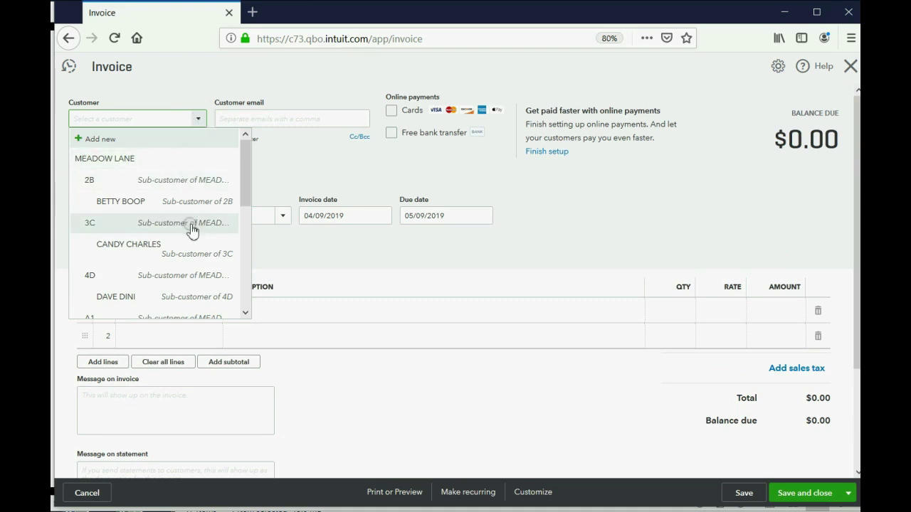
click(189, 297)
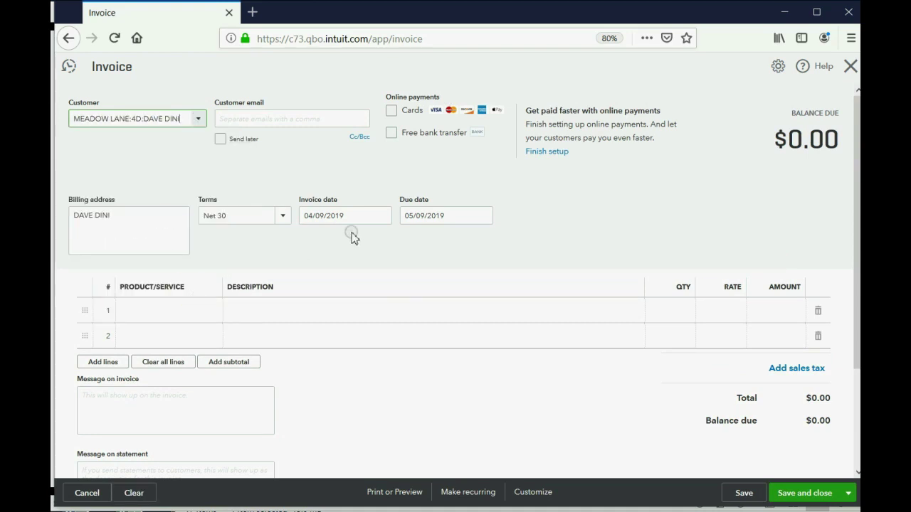
click(381, 215)
click(312, 247)
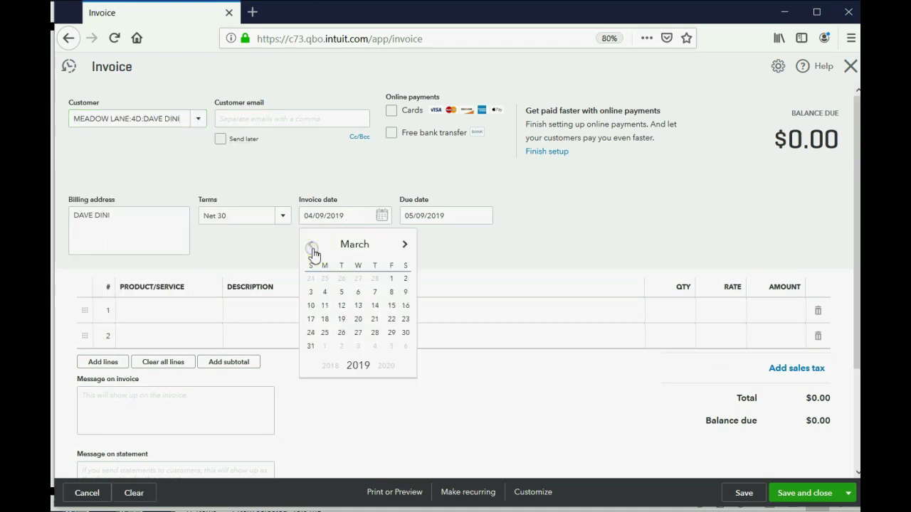
click(339, 296)
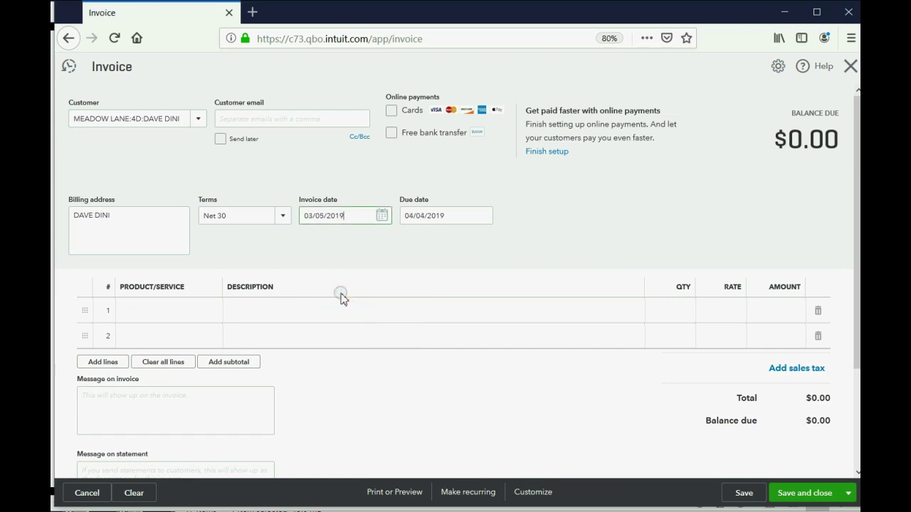
Add a $100 LATE FEE line 1, then save and close invoice 1009.
click(170, 307)
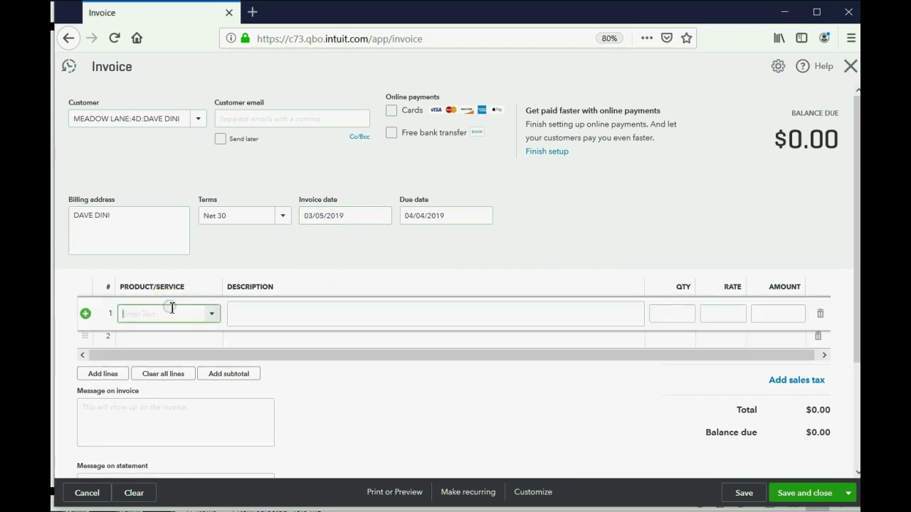
click(213, 316)
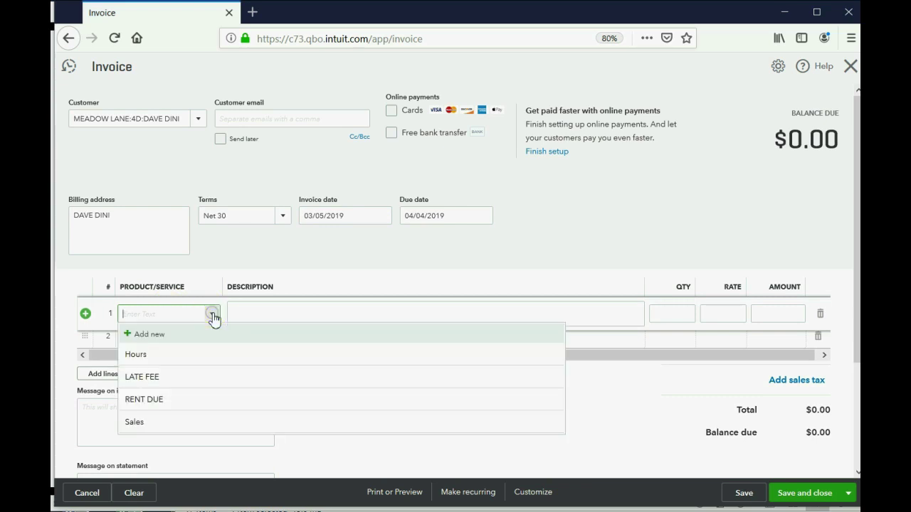
click(200, 377)
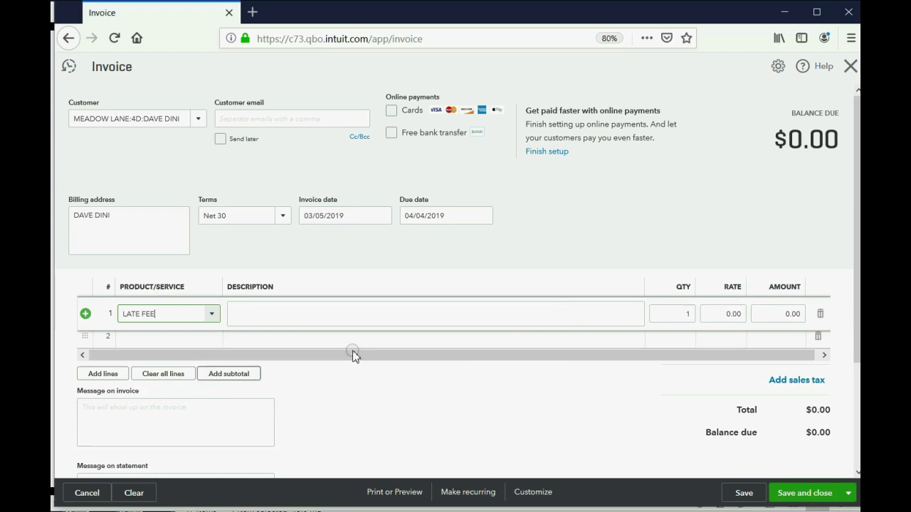
click(754, 313)
text(1)
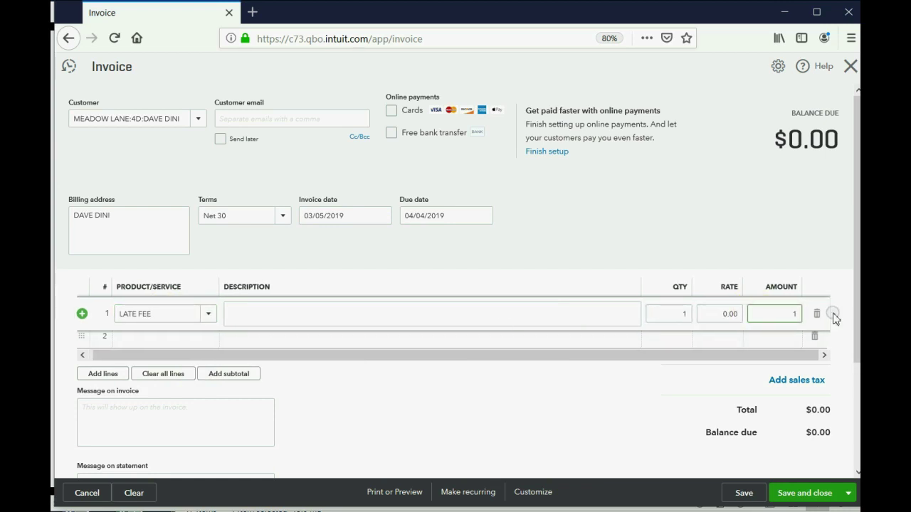
text(00)
key(Tab)
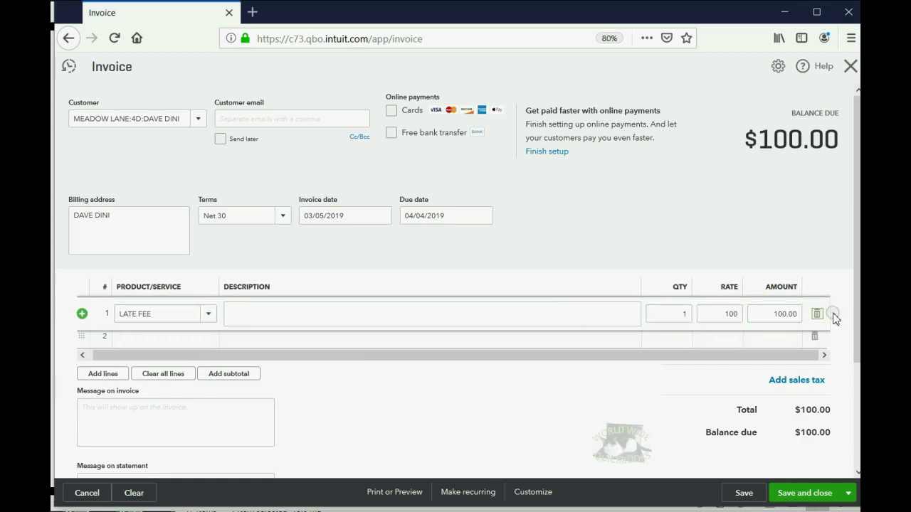
click(810, 494)
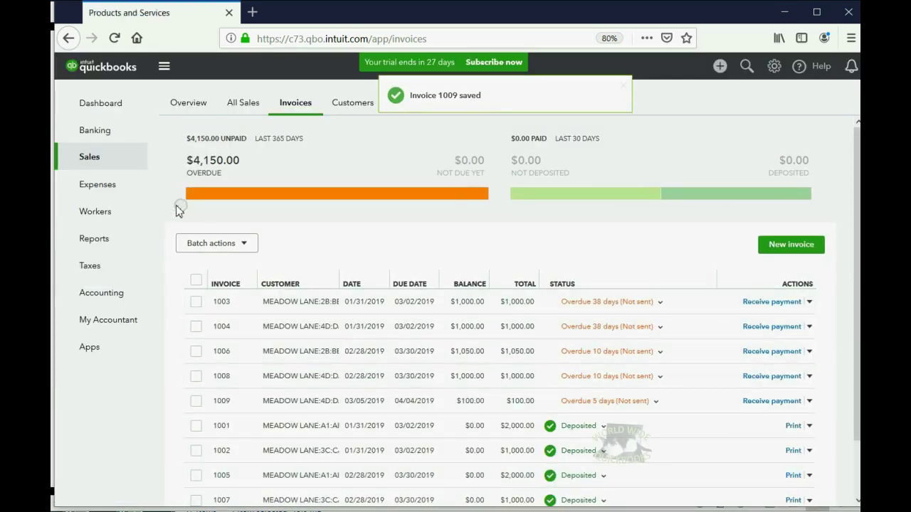
Review the Transaction List by Tenant report, then open Trial Balance-All.
click(94, 238)
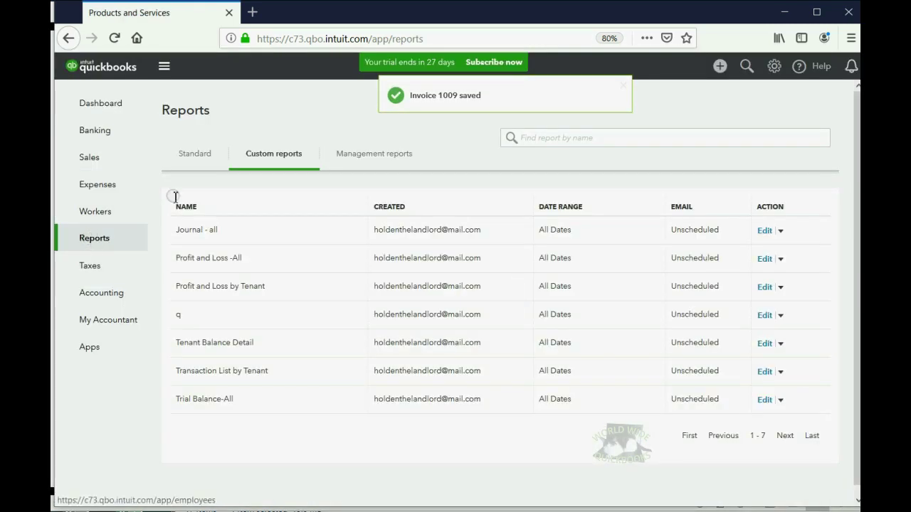
click(250, 375)
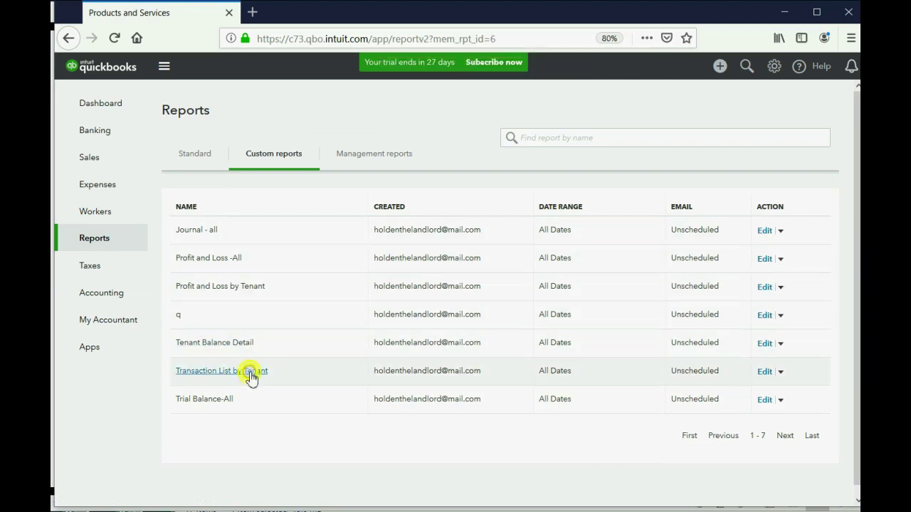
scroll(287, 315, down, 3)
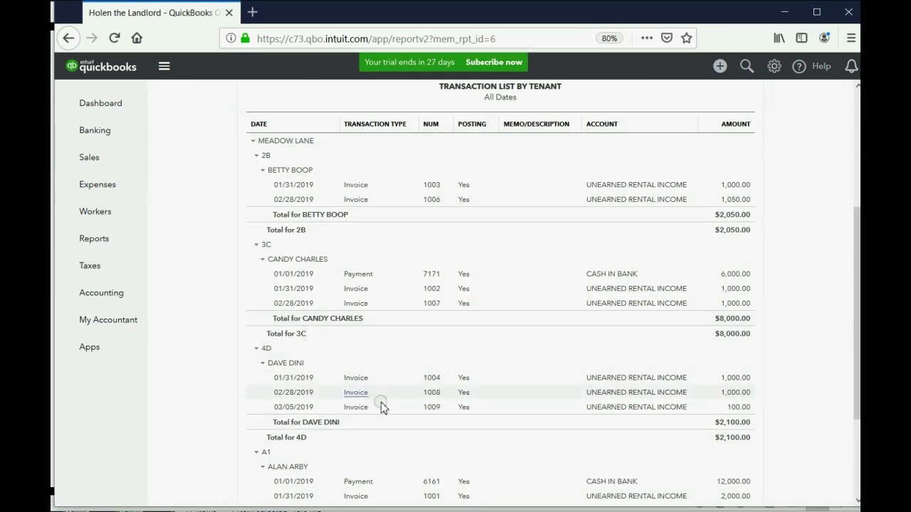
click(95, 242)
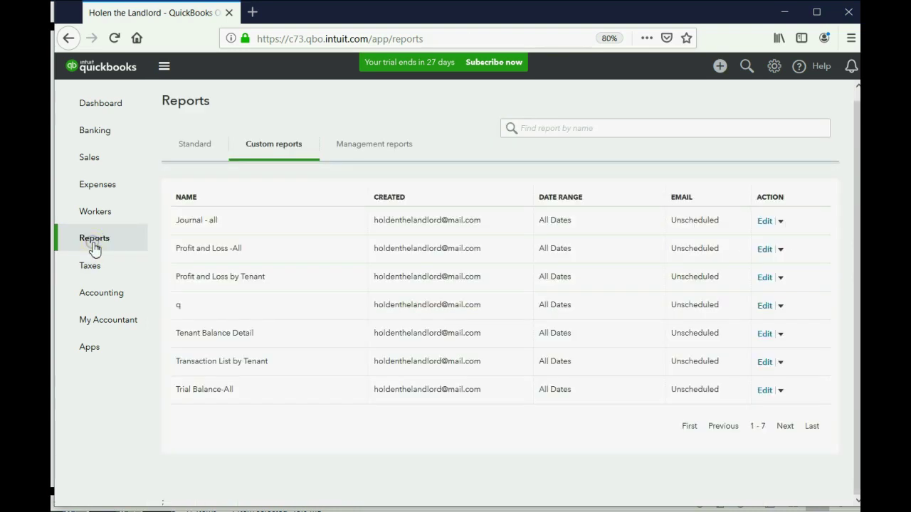
click(217, 391)
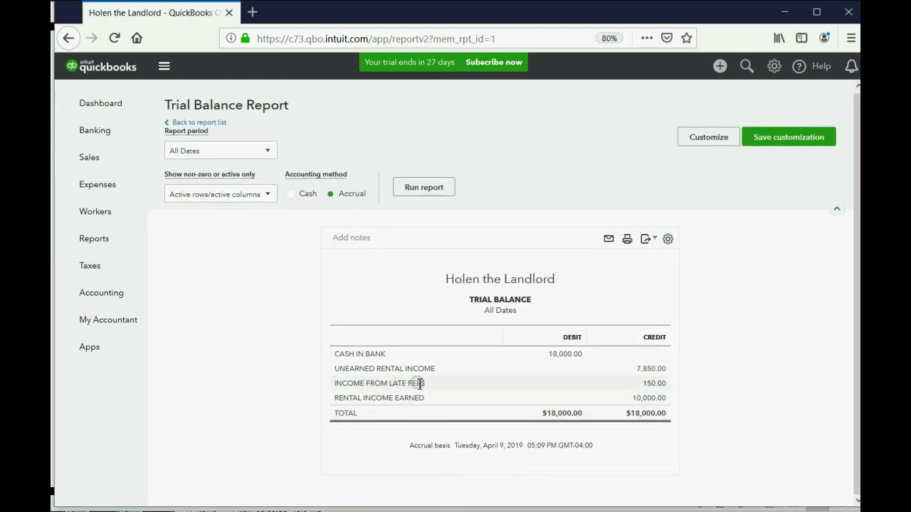
Drill into the 150.00 Income From Late Fees balance to list invoices 1006 and 1009.
click(654, 384)
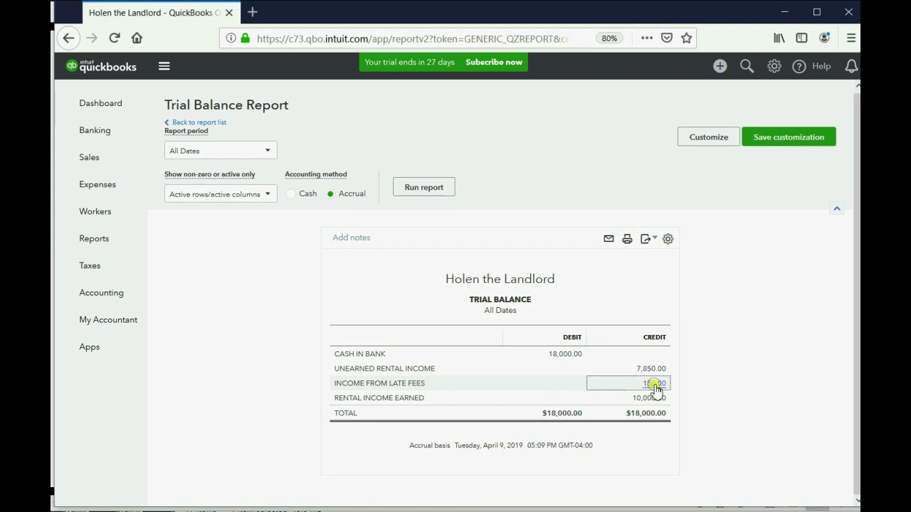
click(609, 501)
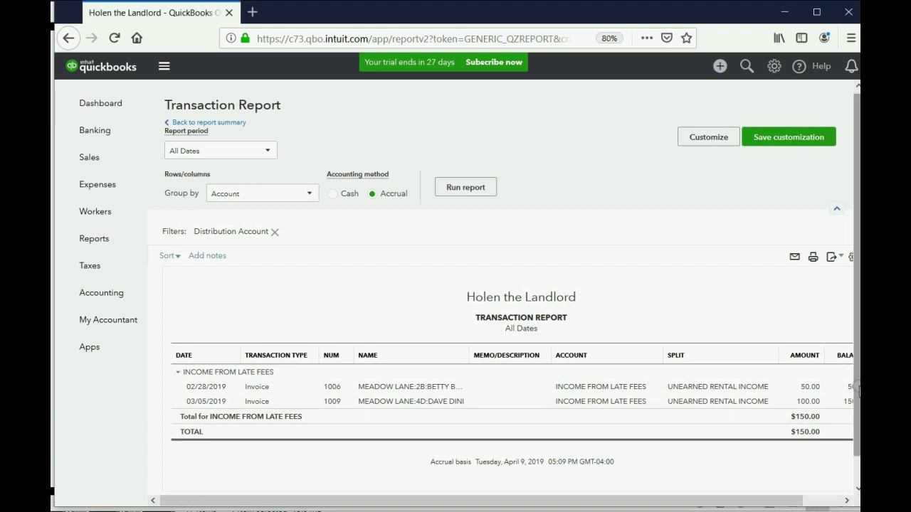
click(809, 386)
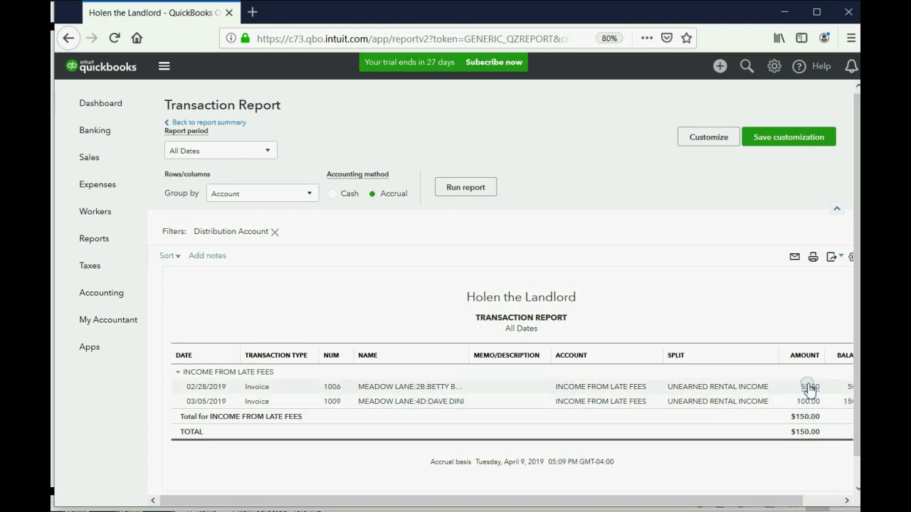
click(808, 397)
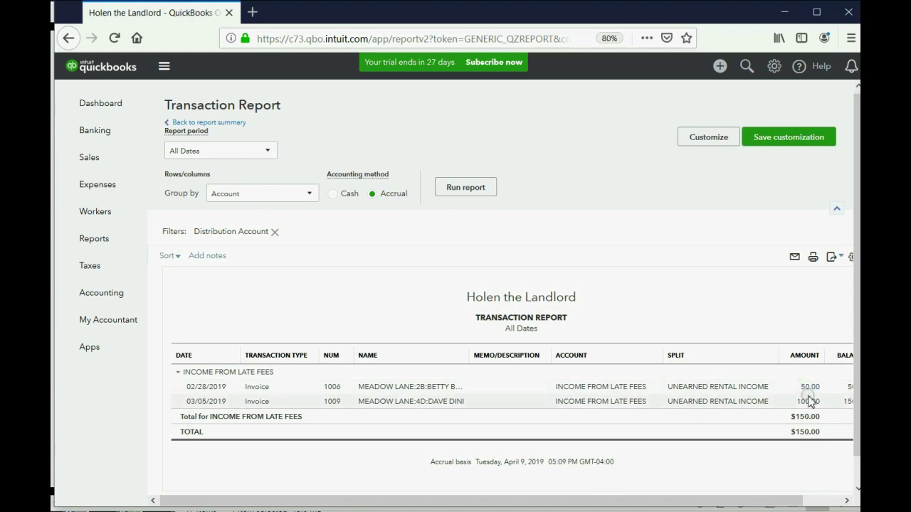
click(844, 402)
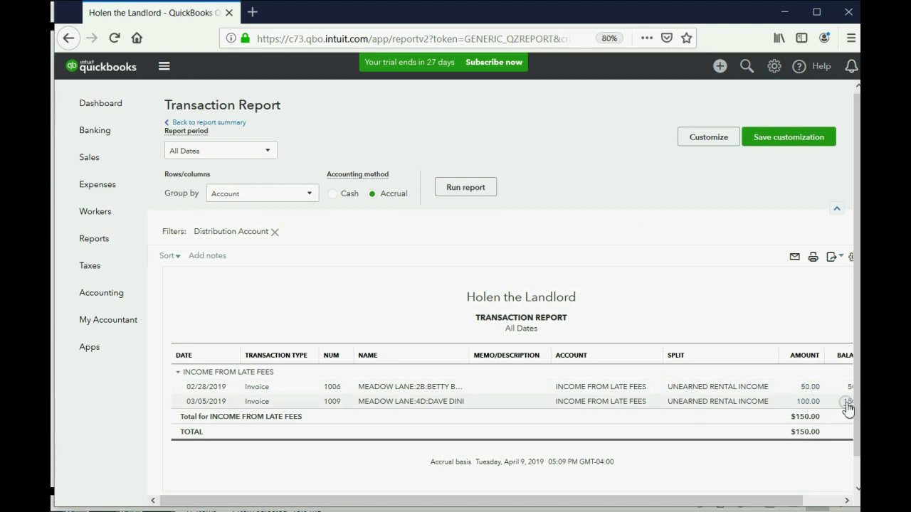